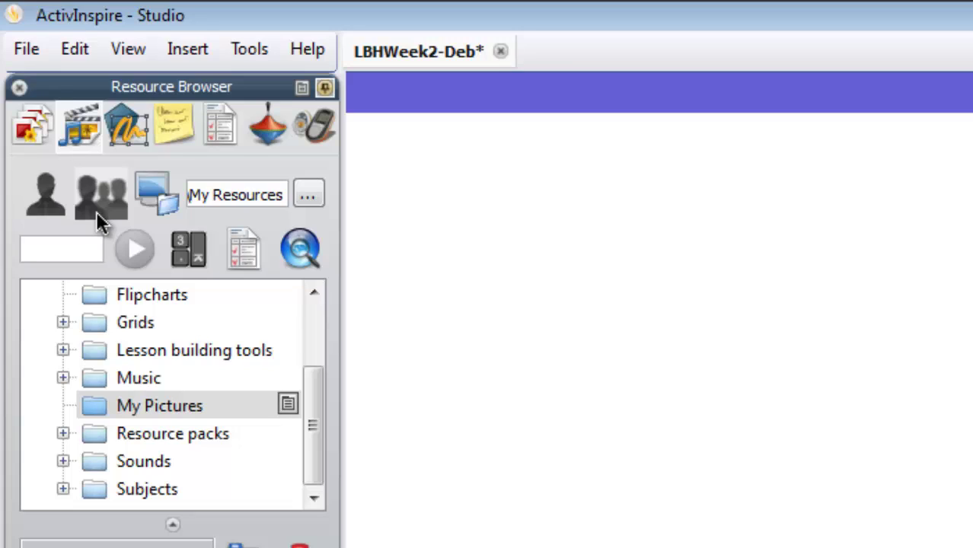
Step: Switch to the desktop and move the My Pictures folder into the empty area away from the other icons
left_click(43, 195)
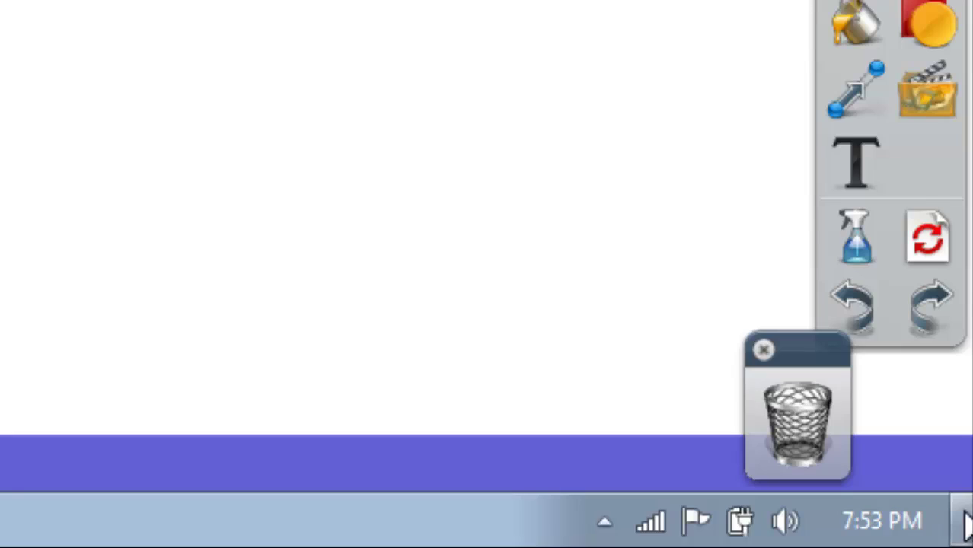
left_click(966, 523)
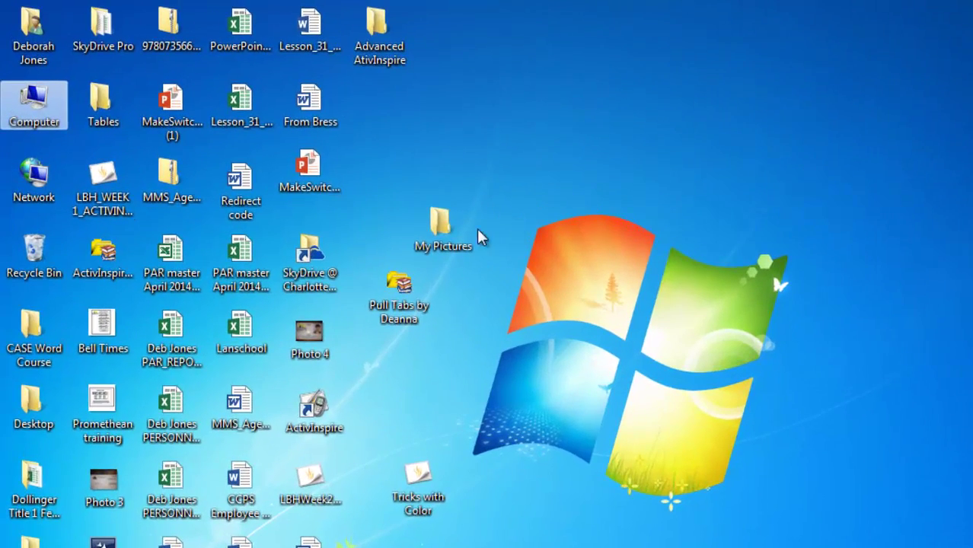
left_click_drag(465, 234, 695, 152)
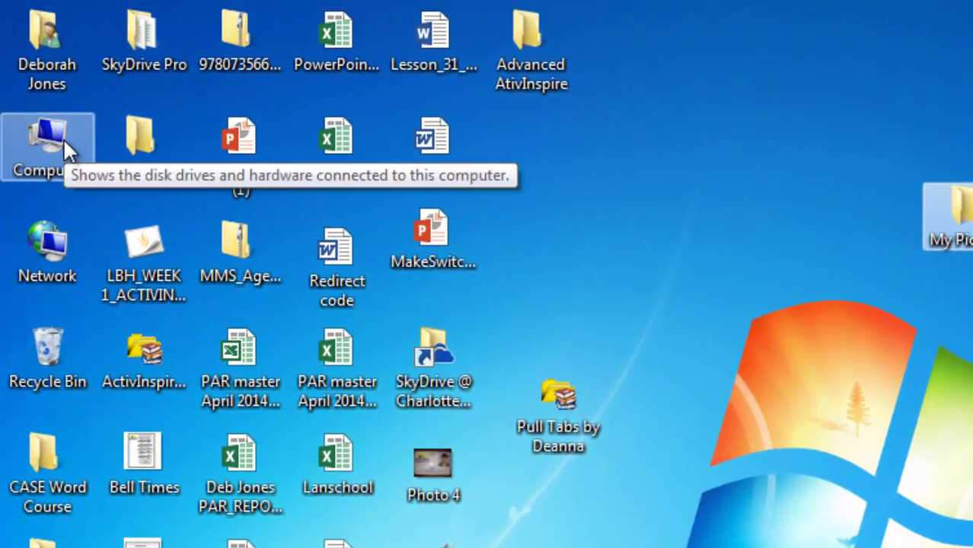
Step: Open Computer and browse Local Disk (C:) through Users to the personal user folder
left_click(63, 140)
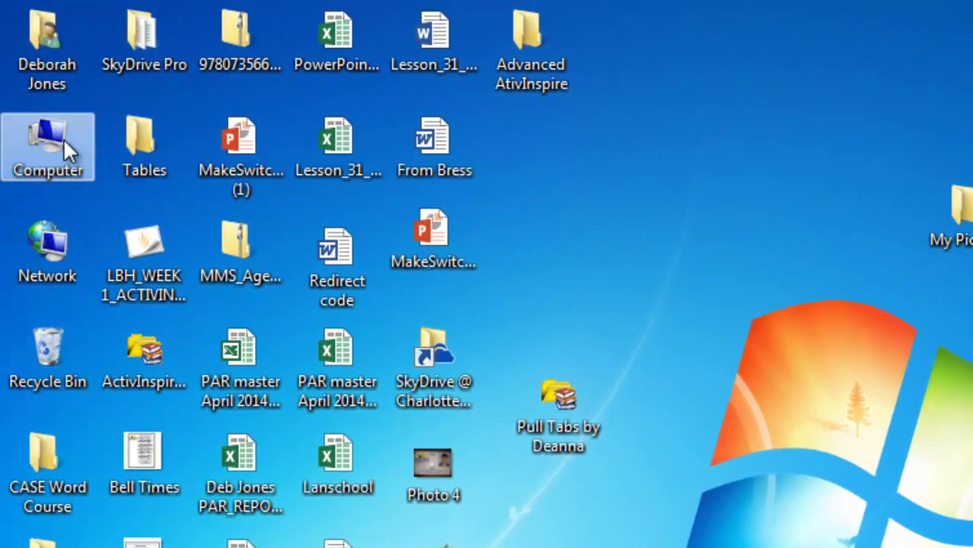
double_click(63, 139)
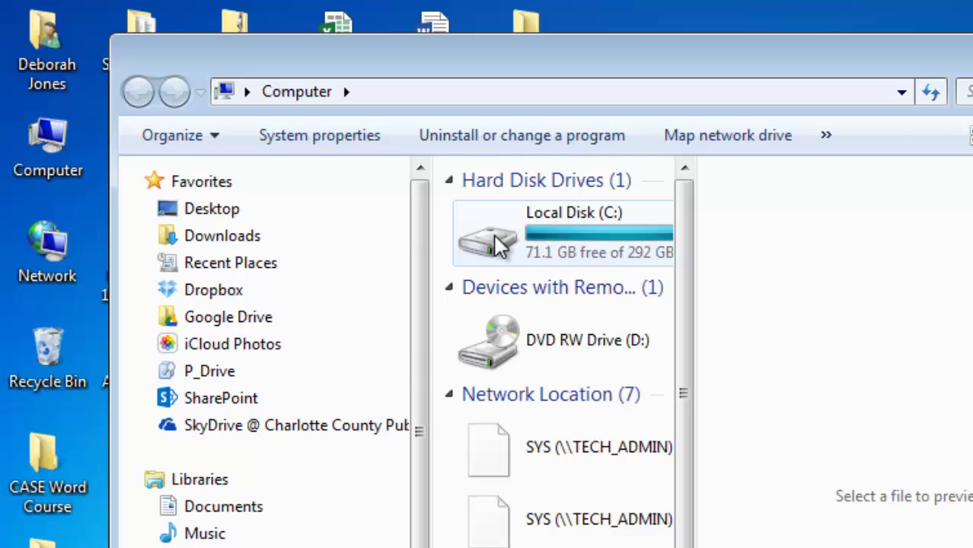
left_click(495, 234)
double_click(494, 235)
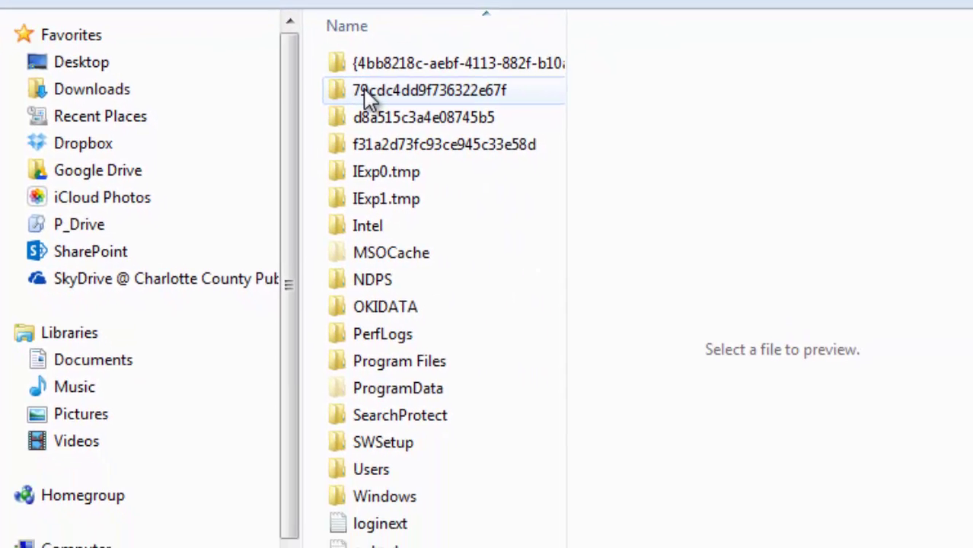
double_click(326, 459)
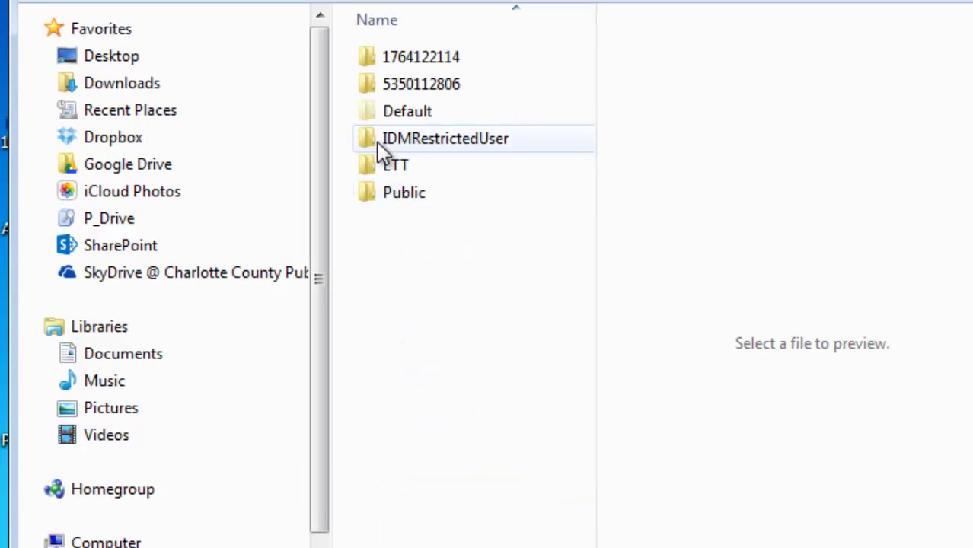
double_click(366, 82)
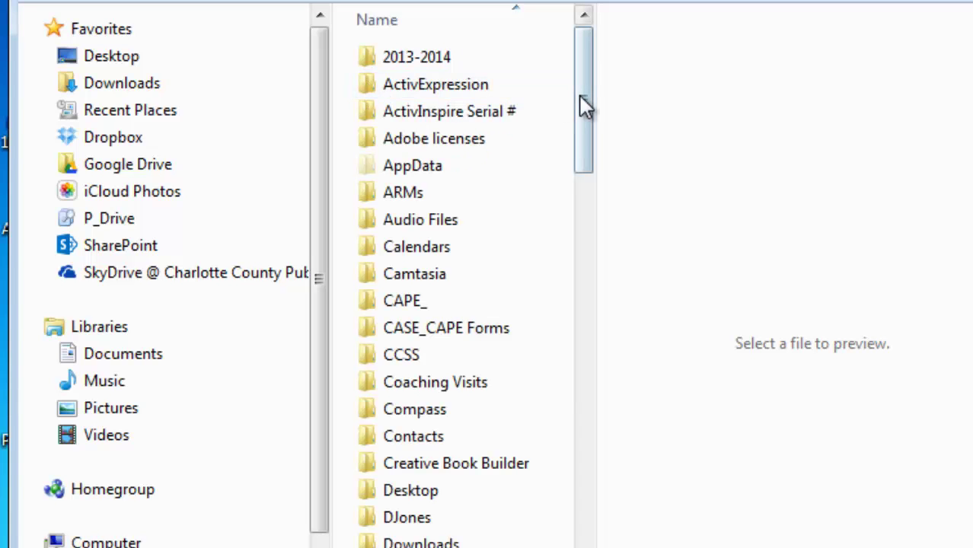
Step: Browse from the user folder through My Documents, Activ Software and ActivInspire into the My Resources folder
left_click_drag(580, 104, 580, 402)
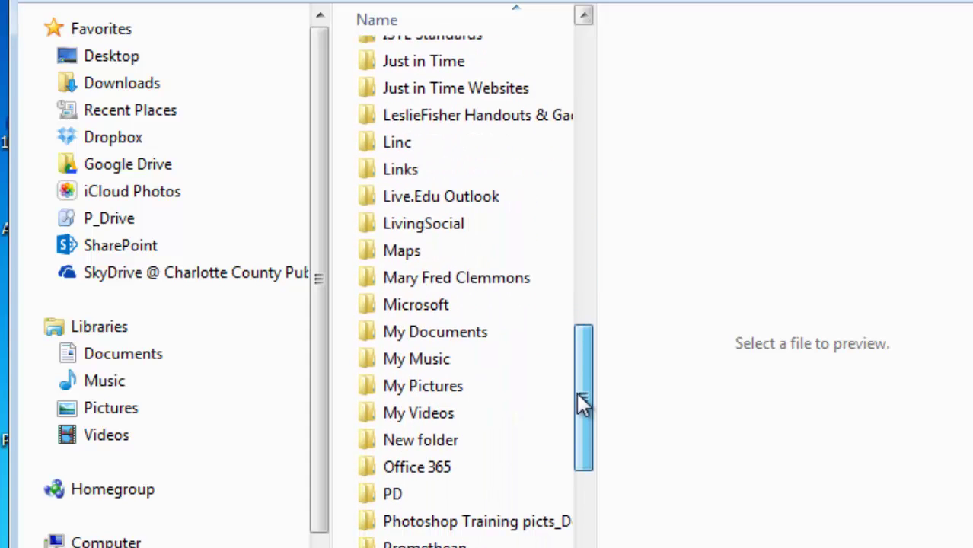
double_click(370, 335)
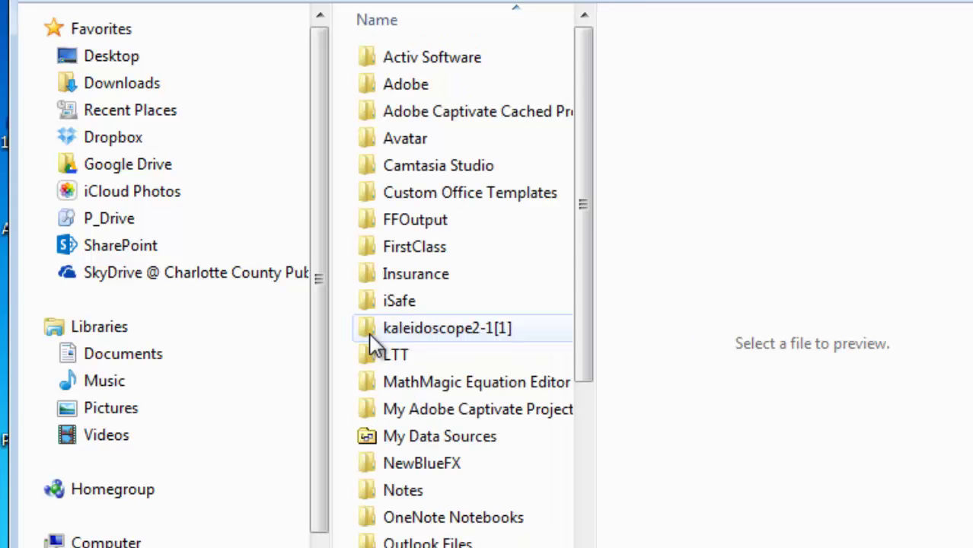
left_click(367, 59)
double_click(366, 59)
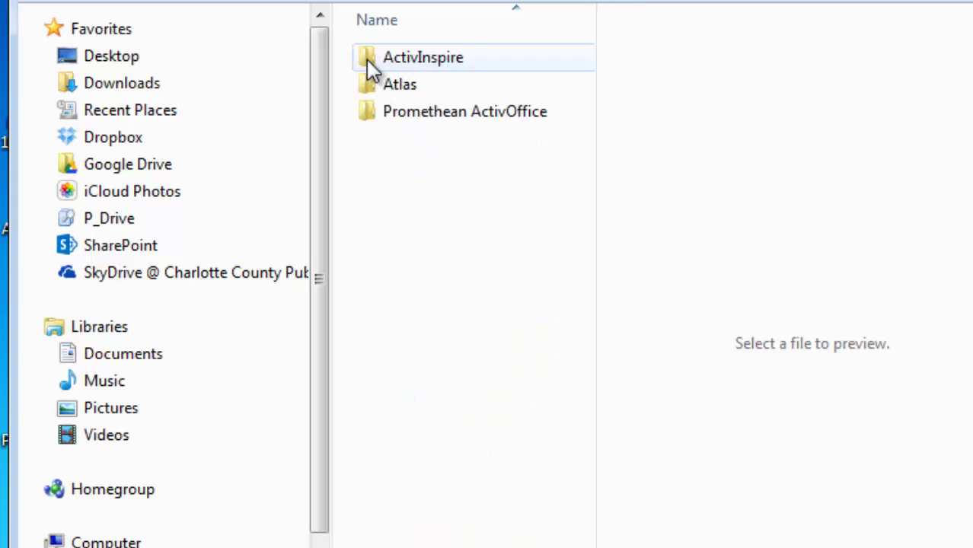
double_click(369, 57)
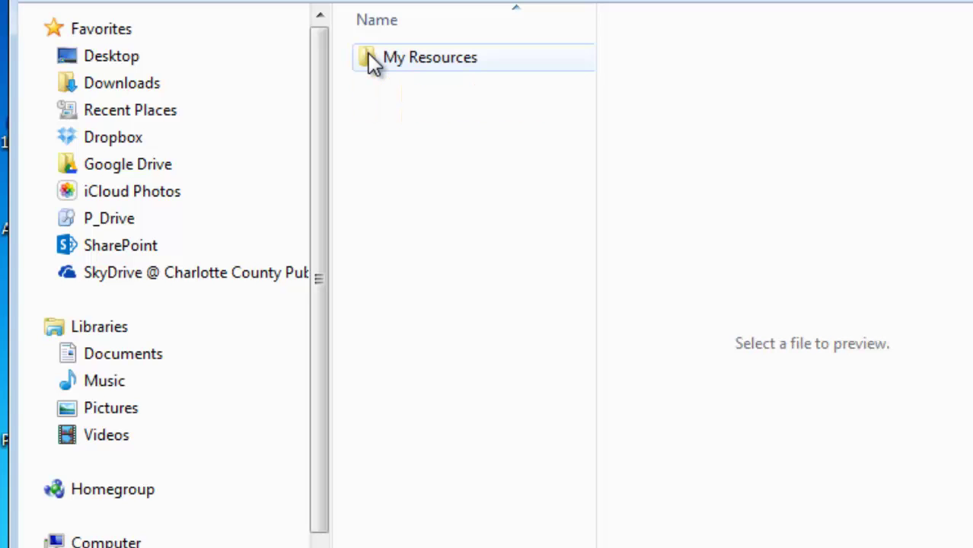
double_click(369, 58)
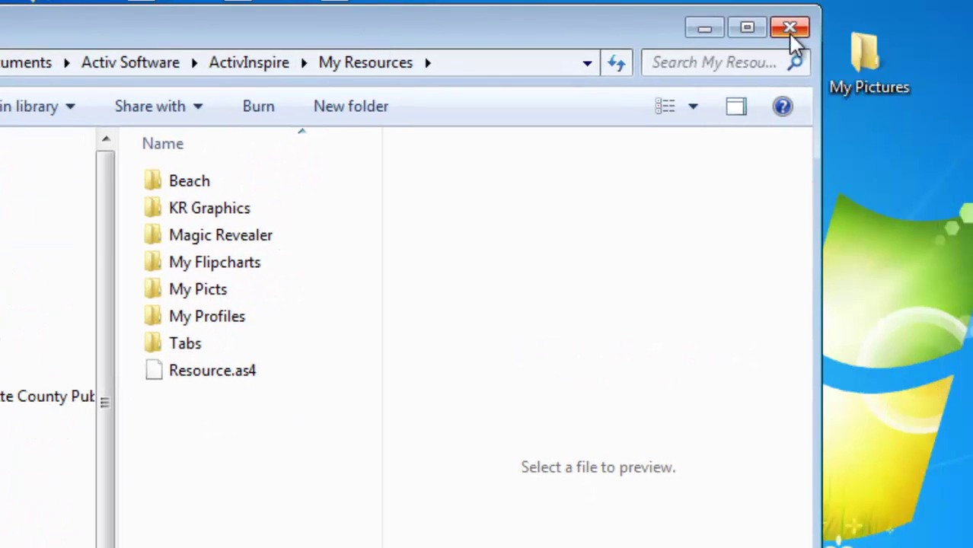
Step: Move the My Pictures folder from the desktop into the My Resources folder and close the Explorer window
left_click_drag(849, 51, 153, 446)
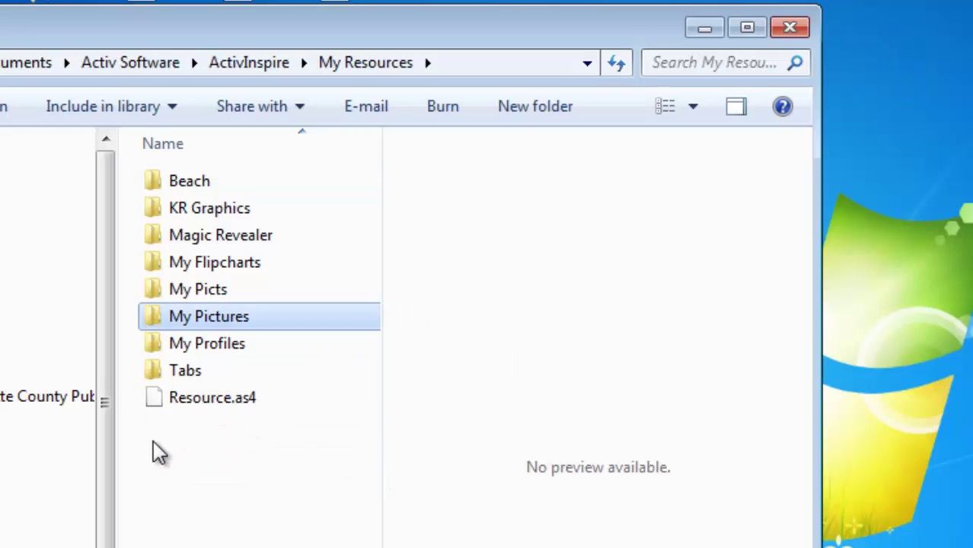
left_click(788, 31)
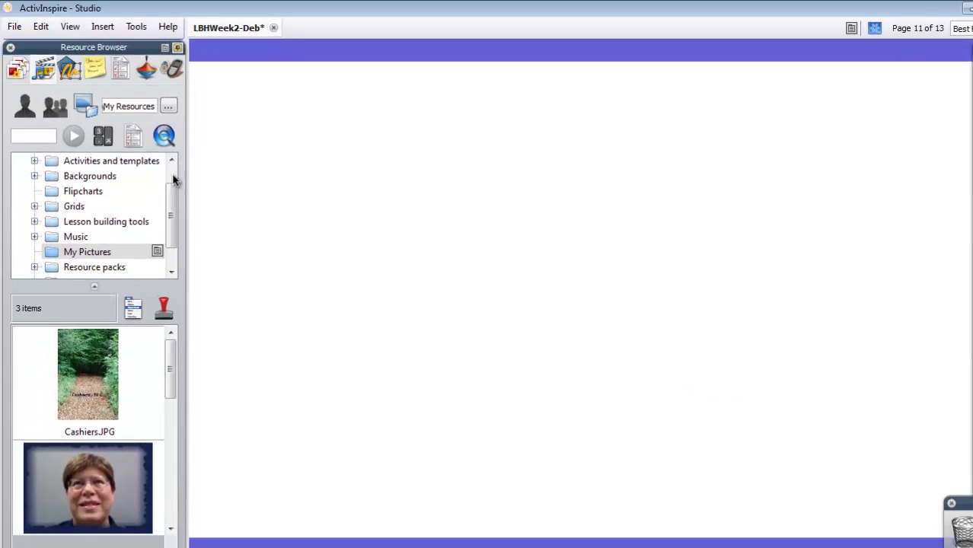
Step: Switch to ActivInspire, reload the personal My Resources in the Resource Browser and open its My Pictures folder
left_click(49, 95)
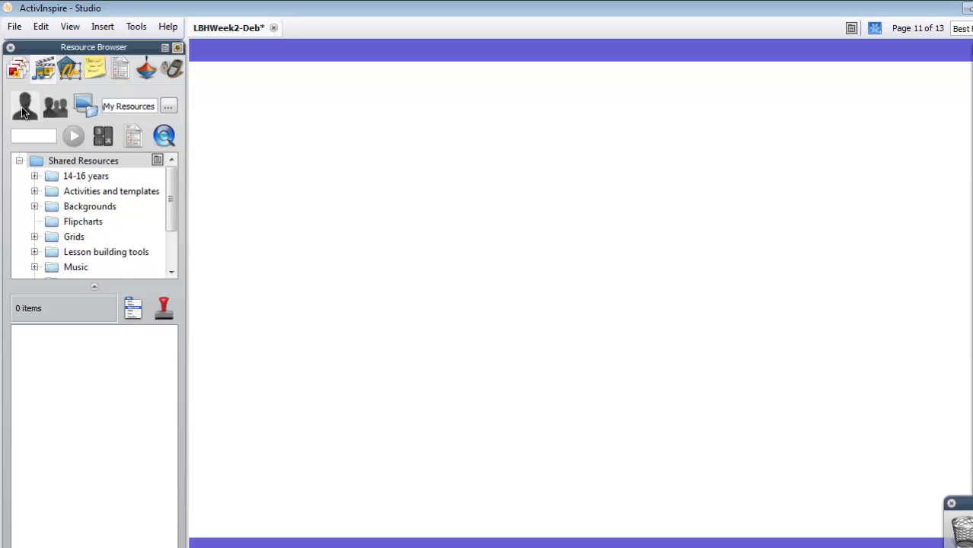
left_click(23, 112)
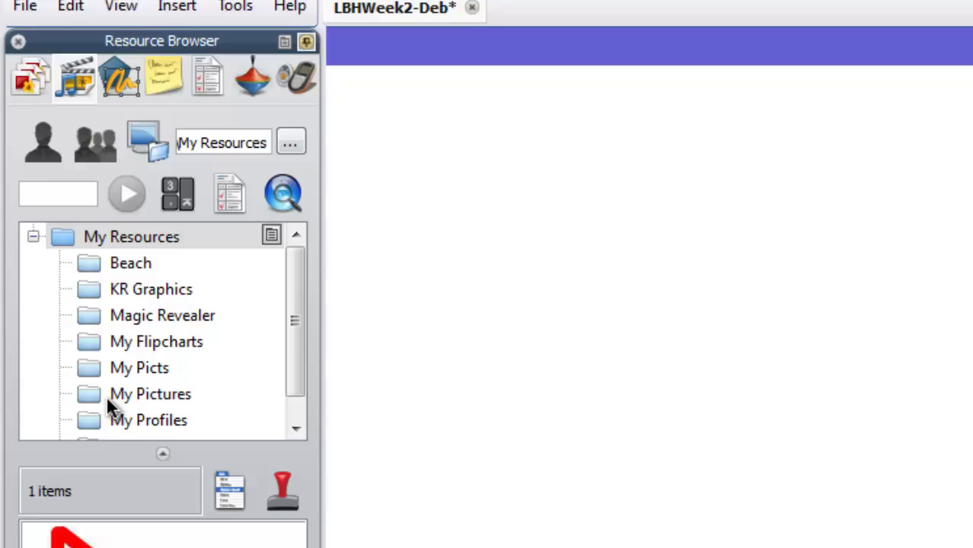
left_click(108, 438)
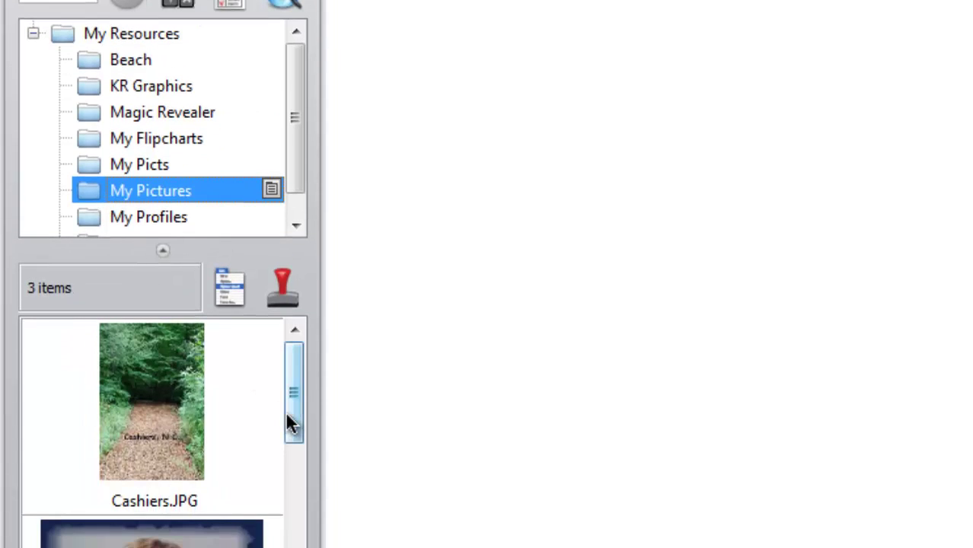
Step: Place Cashiers.JPG on flipchart page 11 and enlarge it to nearly fill the white area's height
left_click_drag(174, 381, 578, 324)
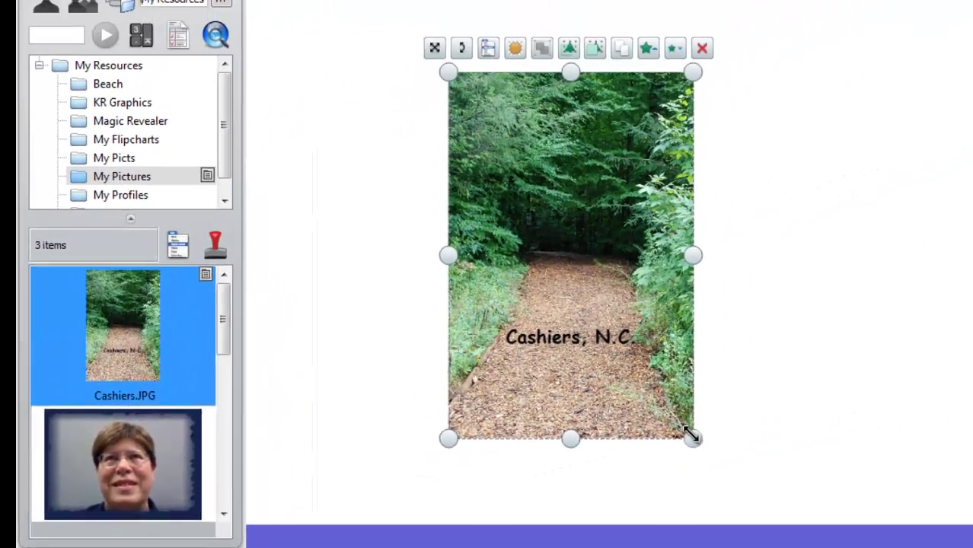
left_click_drag(959, 396, 583, 470)
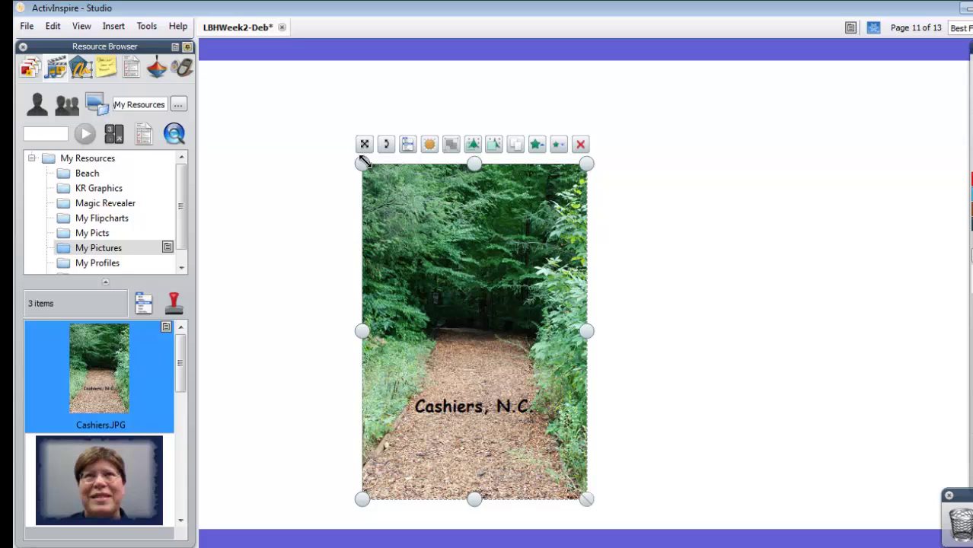
left_click_drag(362, 162, 274, 85)
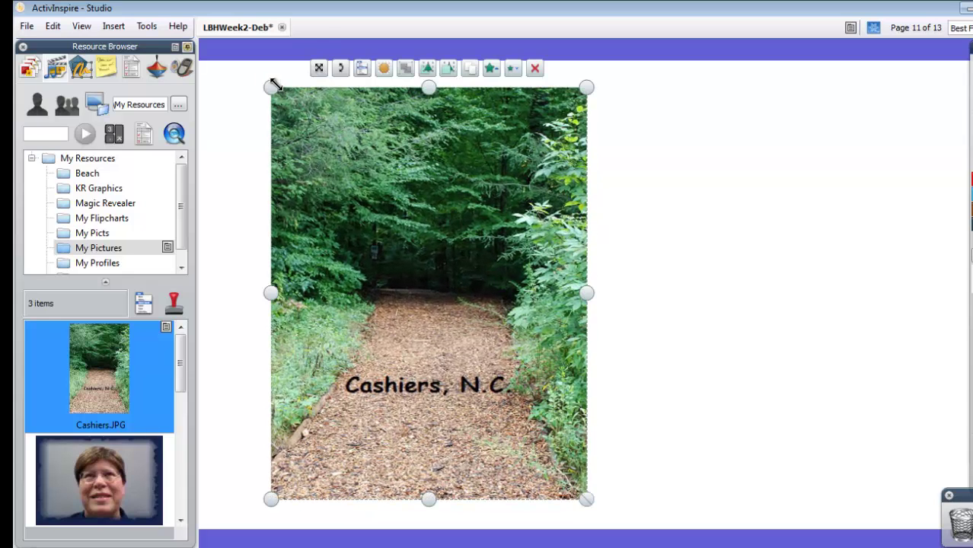
left_click(724, 277)
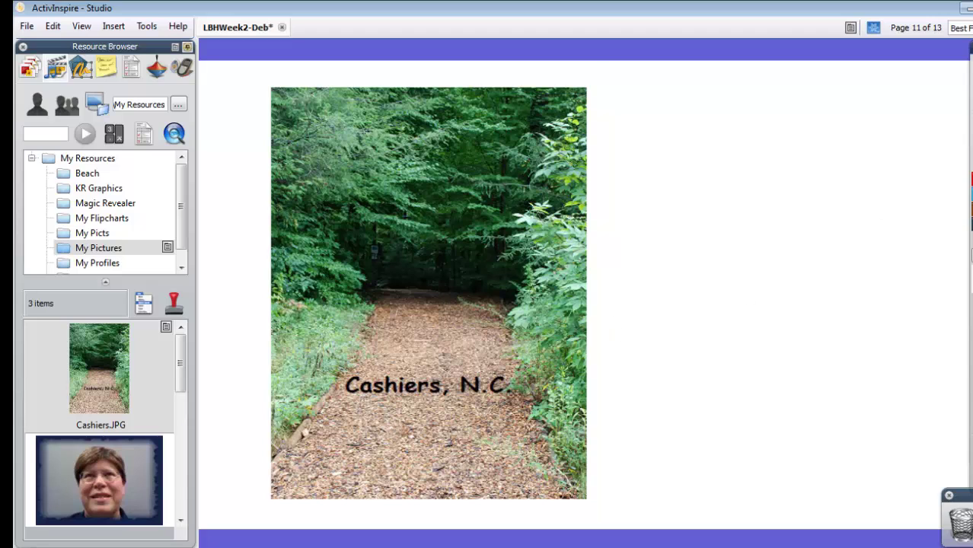
Step: Go to page 12, place the blue-framed portrait from My Pictures near the page centre and enlarge it
key("Page_Down")
left_click_drag(145, 485, 488, 274)
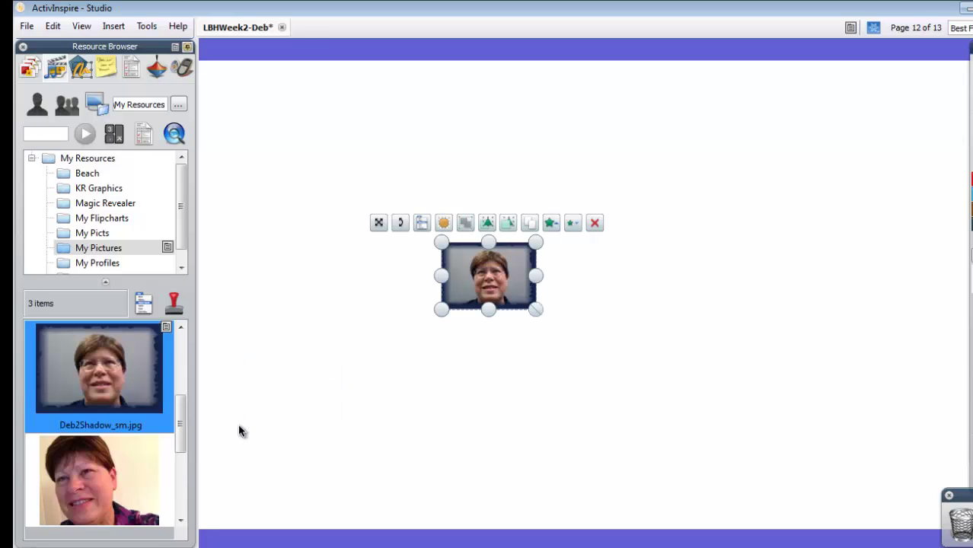
left_click(181, 521)
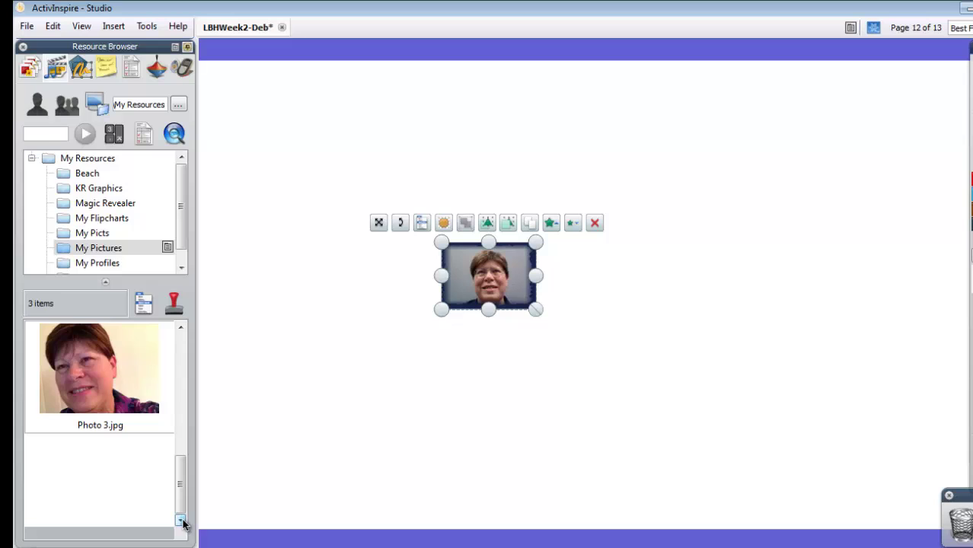
left_click_drag(536, 309, 614, 364)
left_click(658, 326)
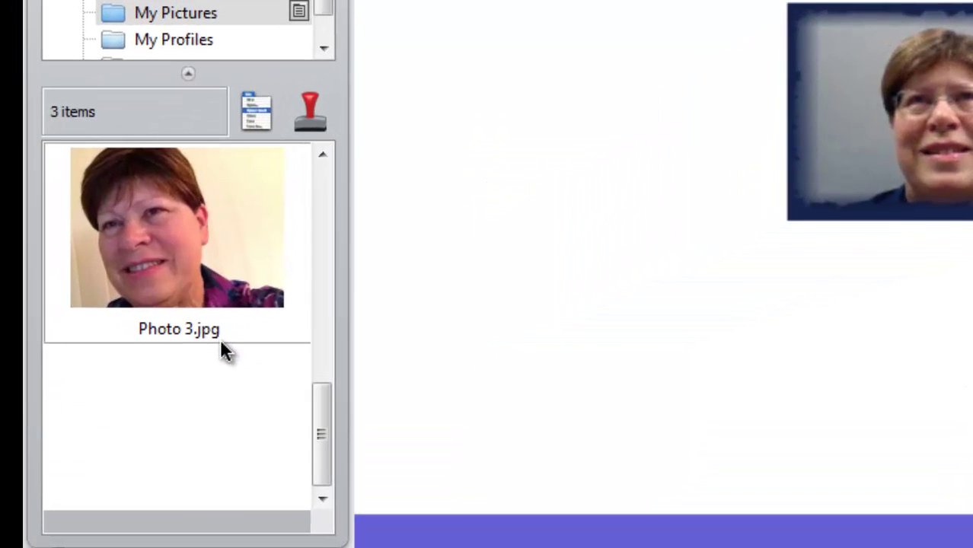
Step: Add Photo 3.jpg to page 12, arrange the two portraits side by side and enlarge Photo 3.jpg
left_click_drag(223, 230, 732, 175)
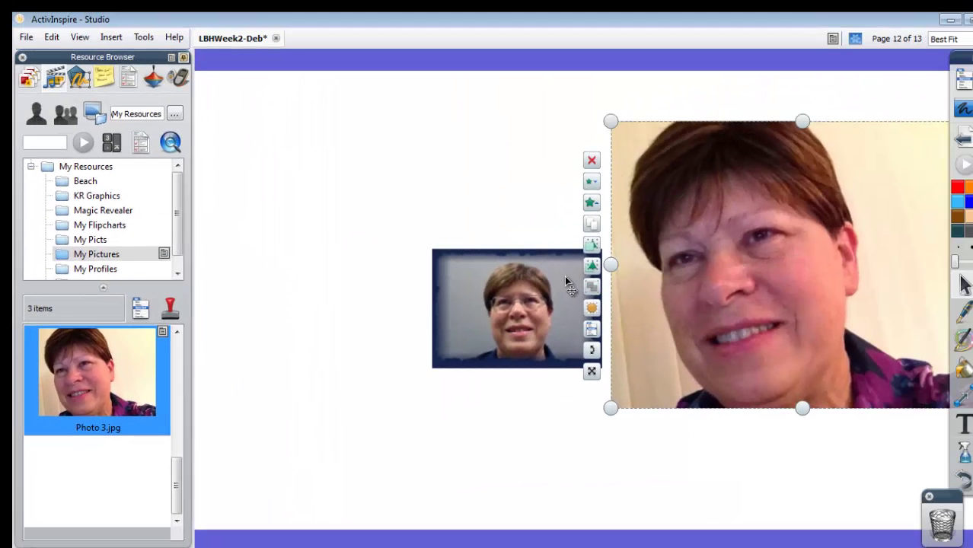
left_click_drag(565, 280, 376, 275)
left_click_drag(755, 244, 614, 243)
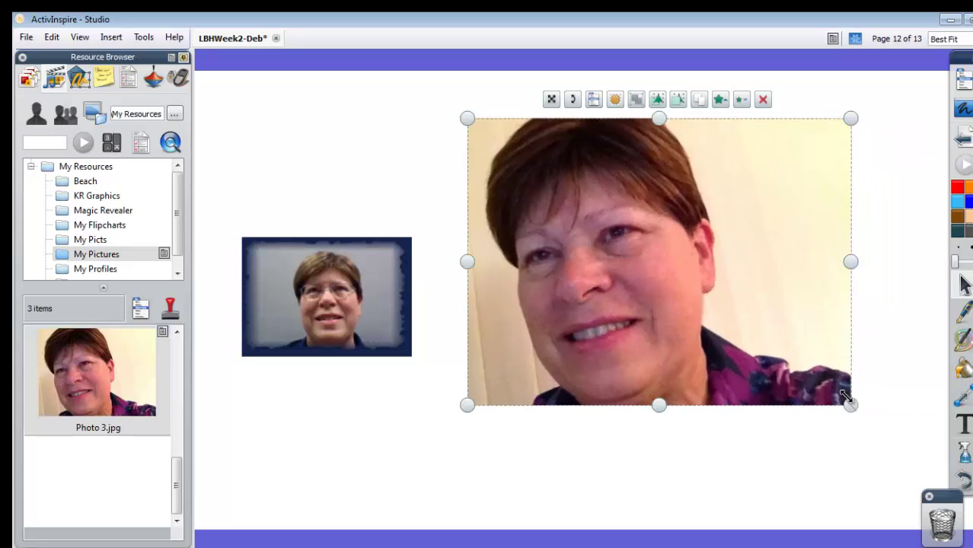
left_click_drag(851, 405, 868, 418)
left_click_drag(900, 435, 928, 449)
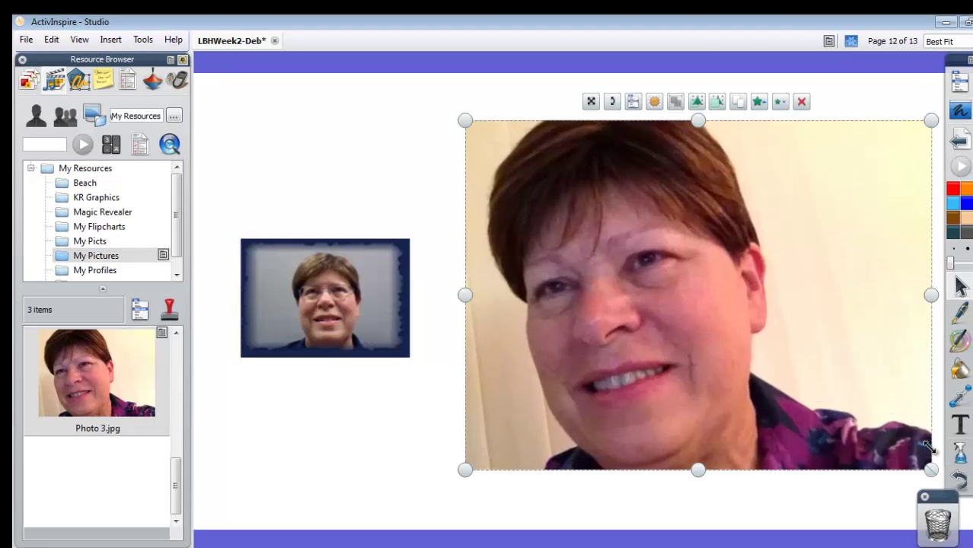